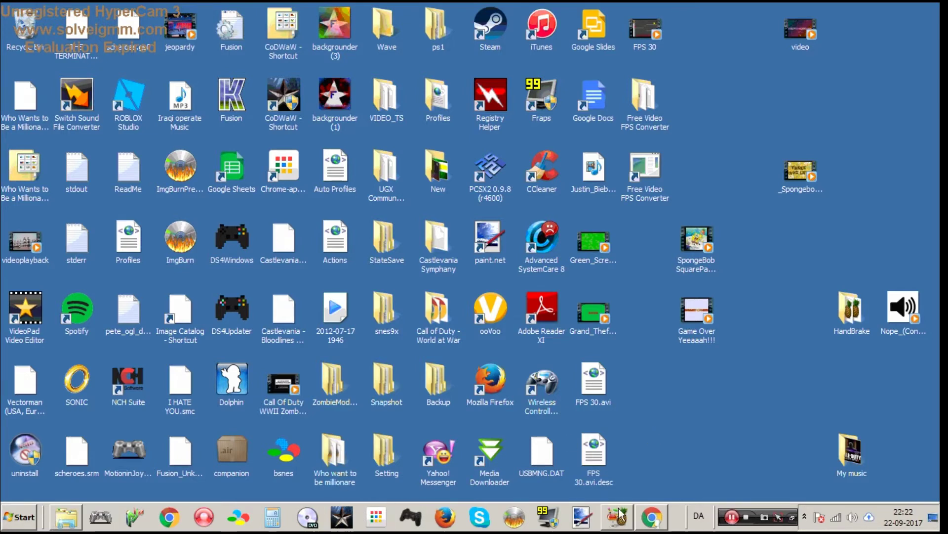
# - Check the PS4 USB (H:) drive's properties in Explorer, then close its window
pyautogui.click(66, 517)
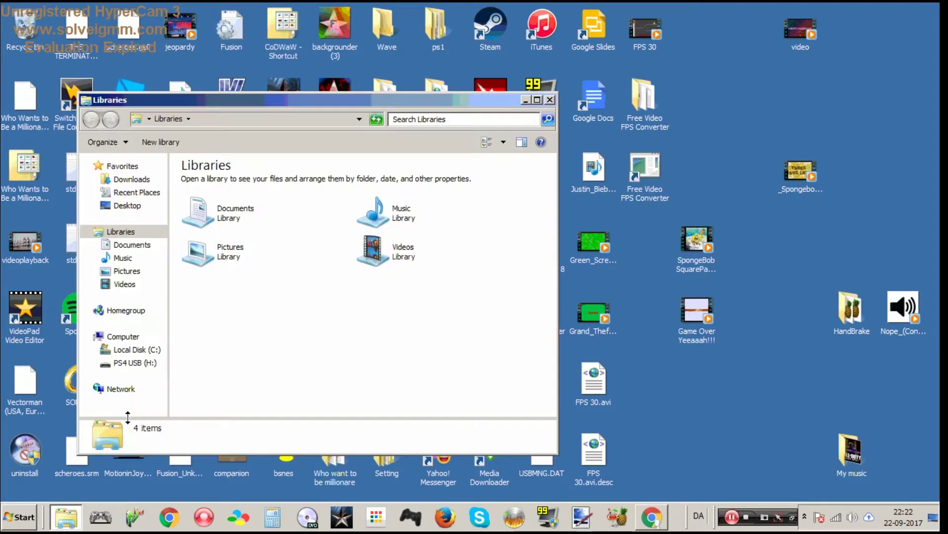
pyautogui.click(134, 363)
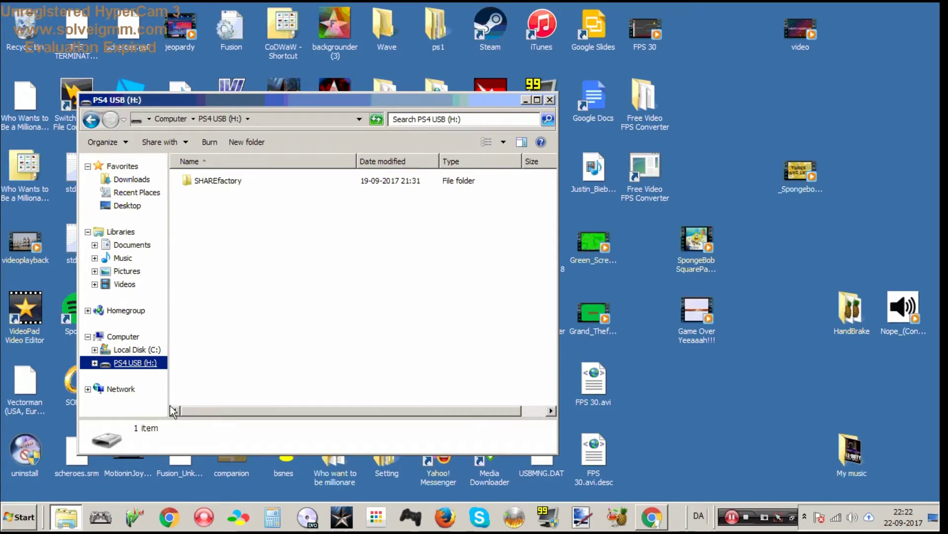
pyautogui.rightClick(134, 362)
pyautogui.click(182, 353)
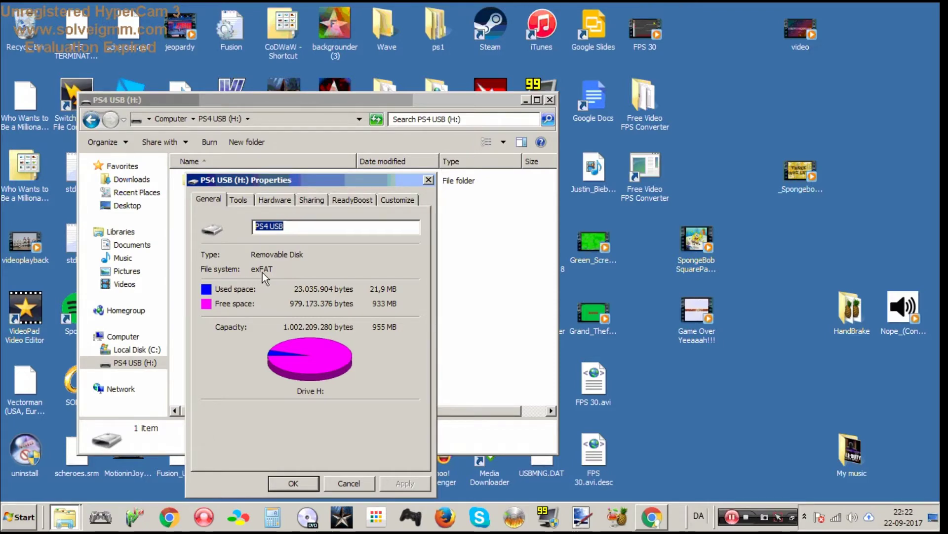
pyautogui.click(344, 484)
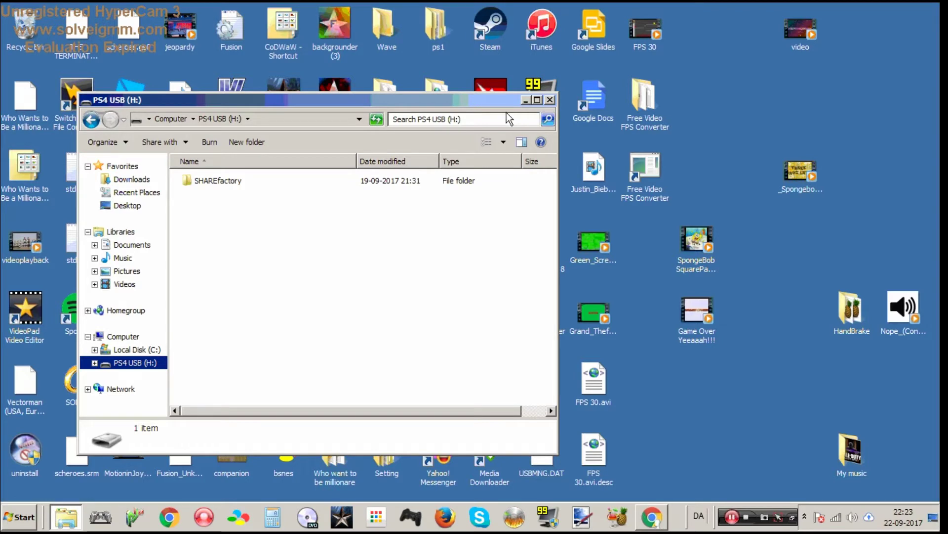
pyautogui.click(550, 99)
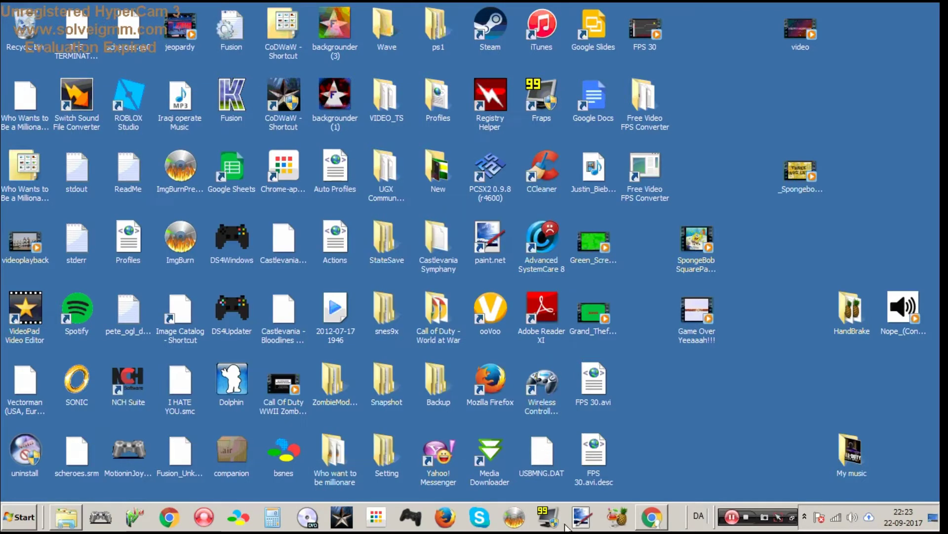
# - Restore Chrome and open the Online-Convert 'Online video converter to MP4' result
pyautogui.click(650, 517)
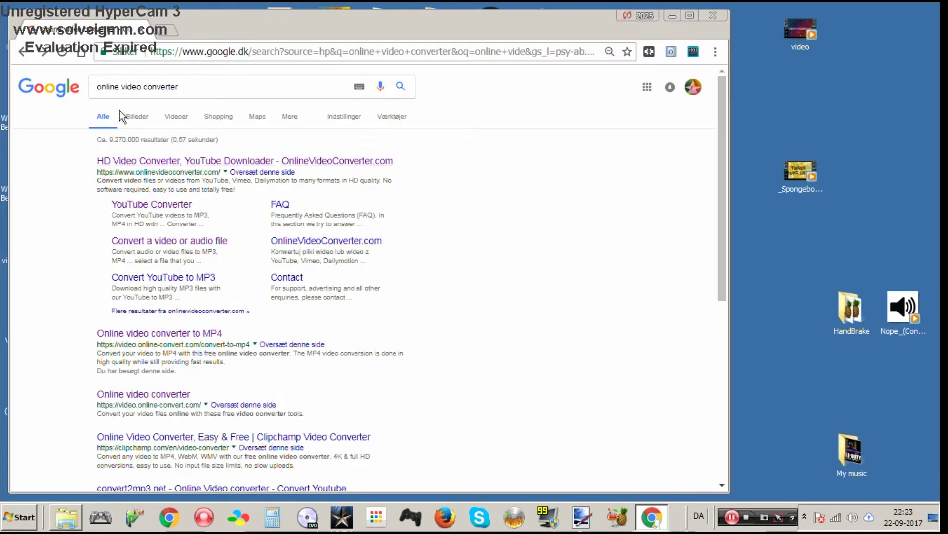
pyautogui.click(159, 333)
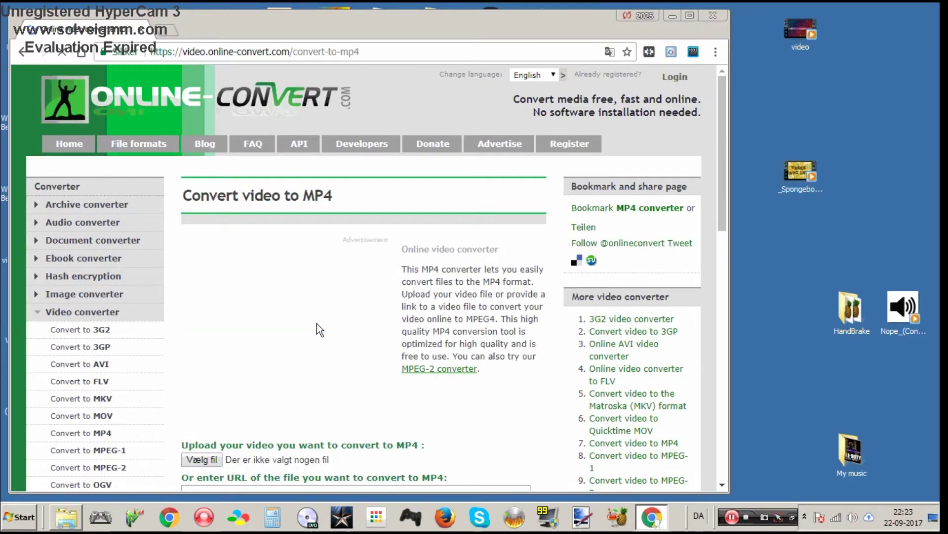
pyautogui.scroll(-1, 194, 313)
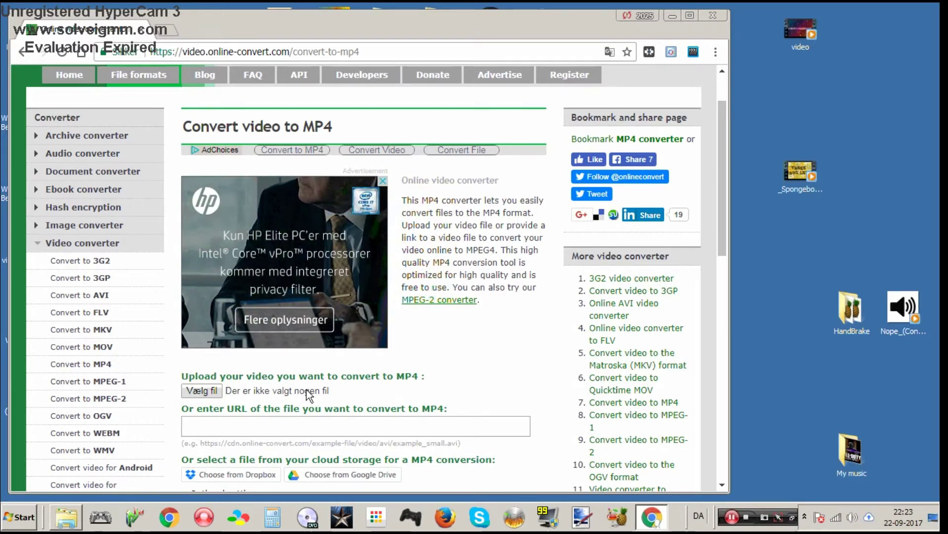
pyautogui.scroll(-3, 309, 397)
pyautogui.scroll(-2, 268, 373)
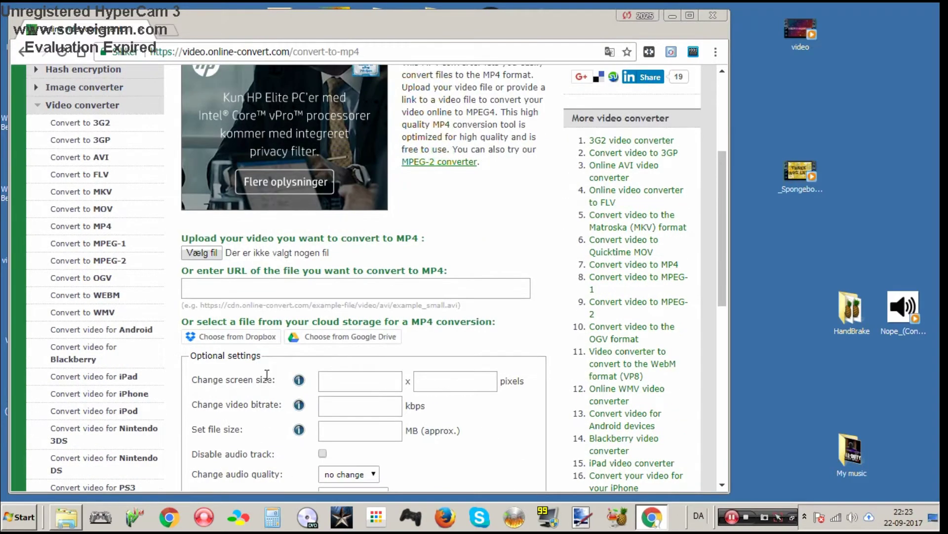
pyautogui.scroll(-2, 267, 375)
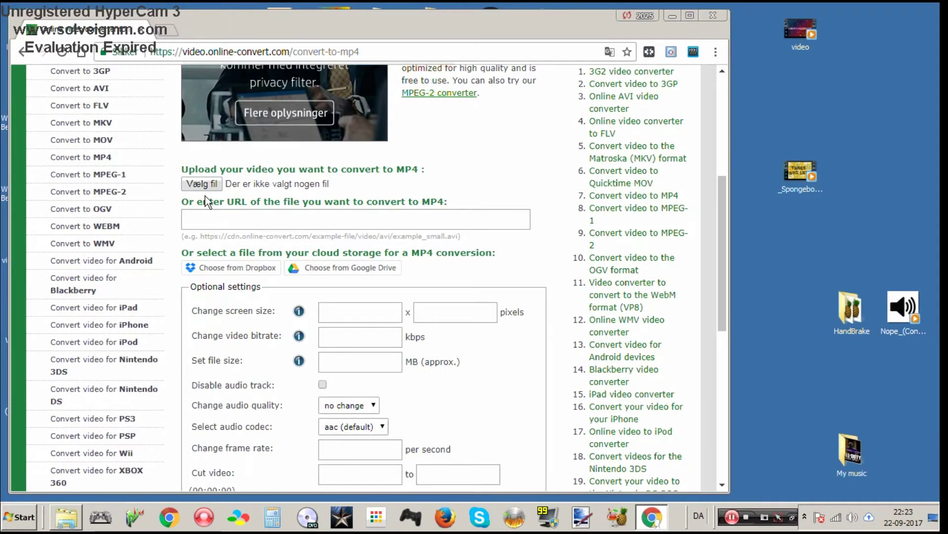
# - Upload the Spongebob Three Days Later clip, set frame rate to 29, and convert it
pyautogui.click(202, 183)
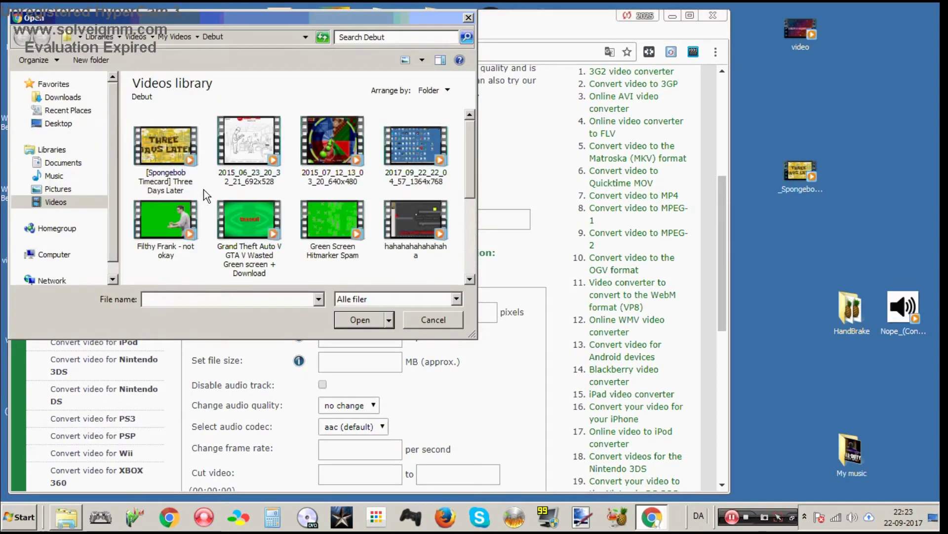
pyautogui.doubleClick(193, 181)
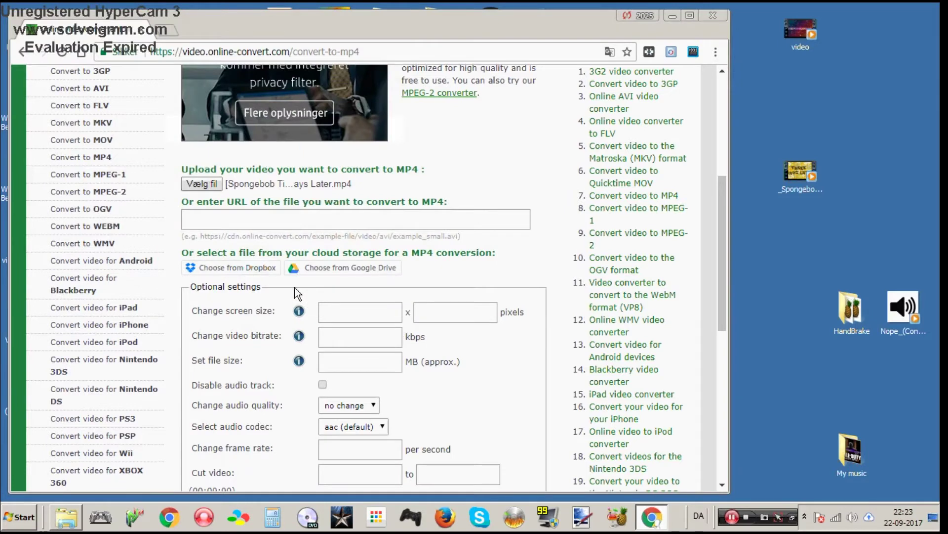
pyautogui.scroll(-2, 297, 293)
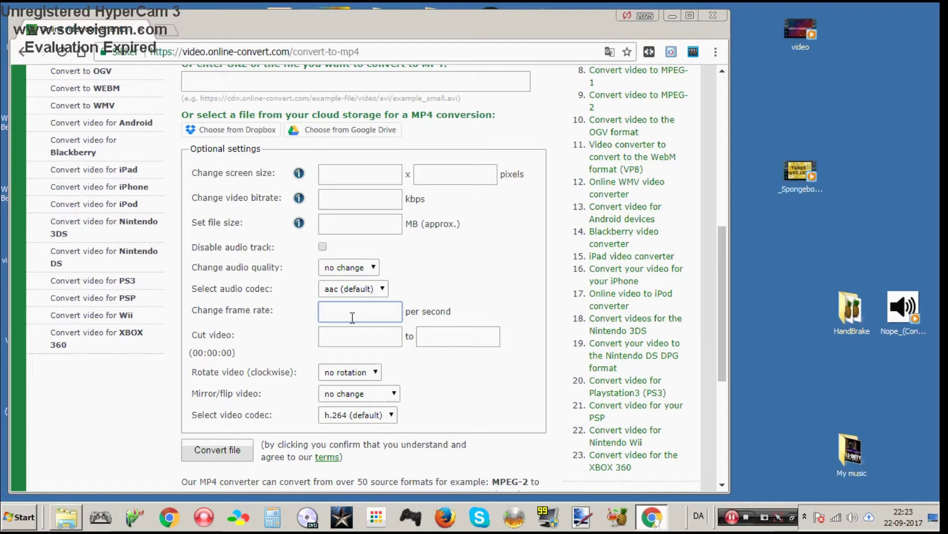
pyautogui.click(353, 316)
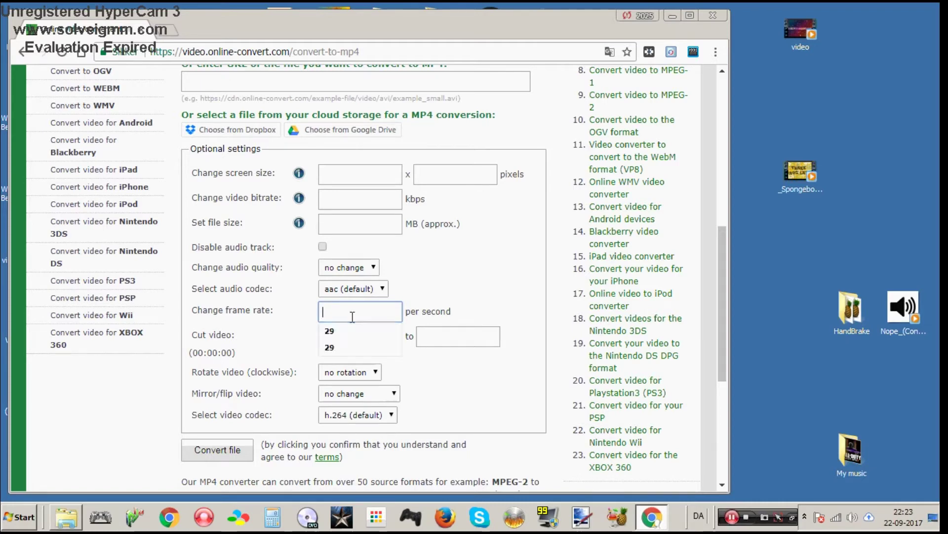
pyautogui.write('29')
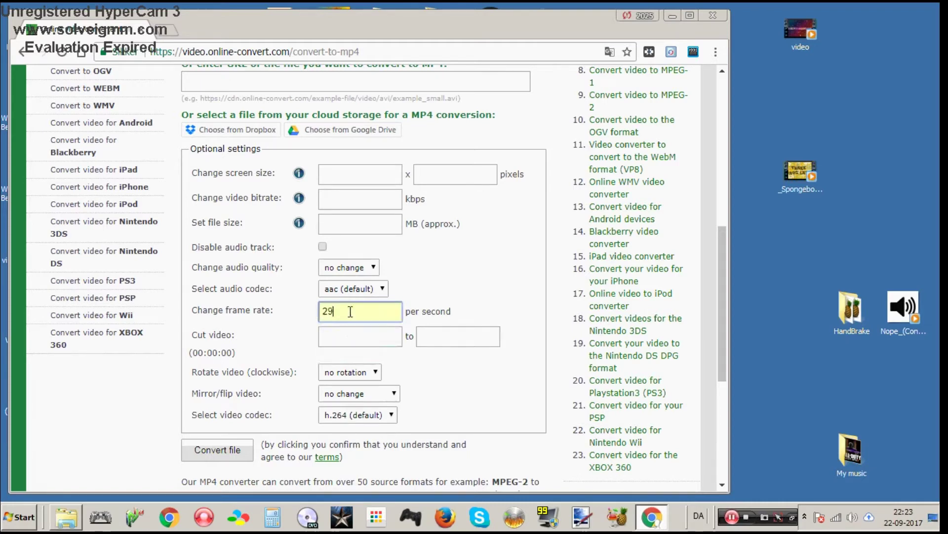
pyautogui.click(345, 330)
pyautogui.scroll(-1, 222, 455)
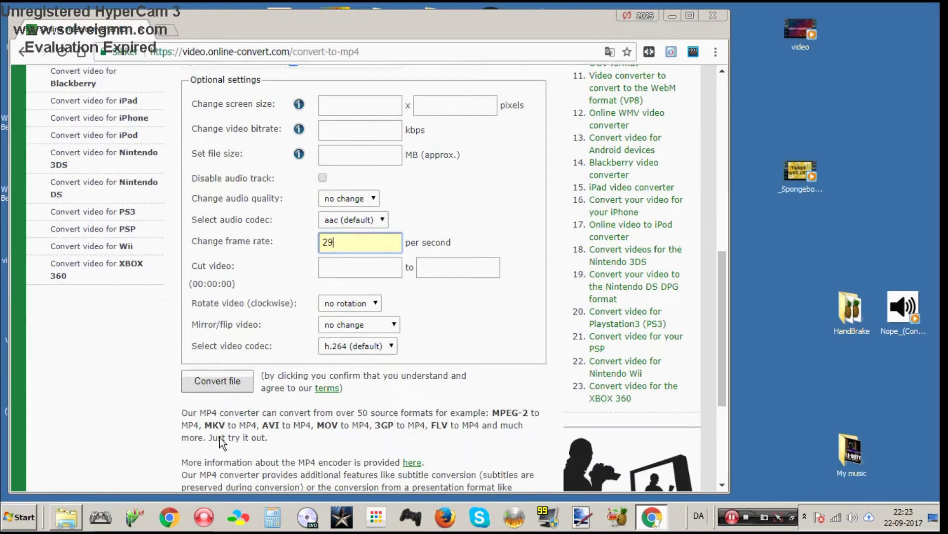
pyautogui.click(227, 379)
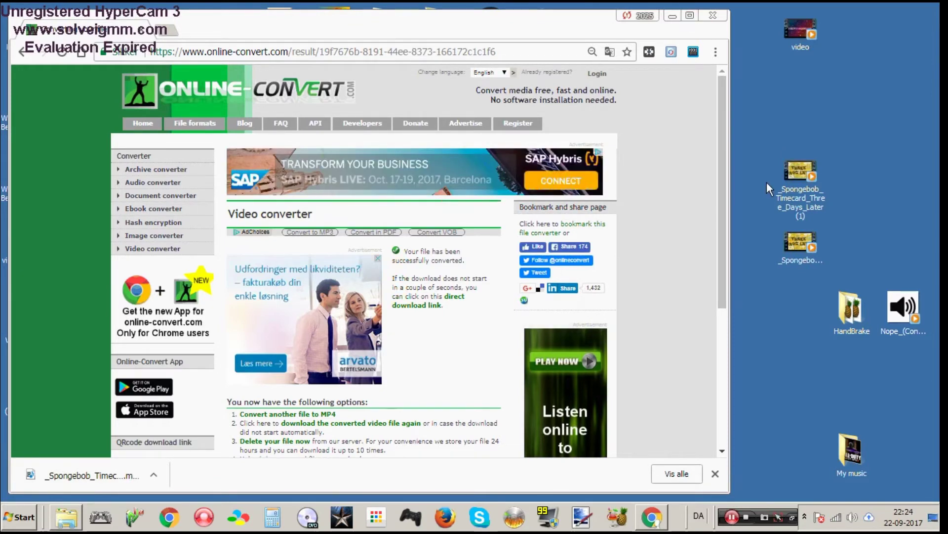
# - Minimize Chrome once the converted Spongebob MP4 has downloaded
pyautogui.click(674, 18)
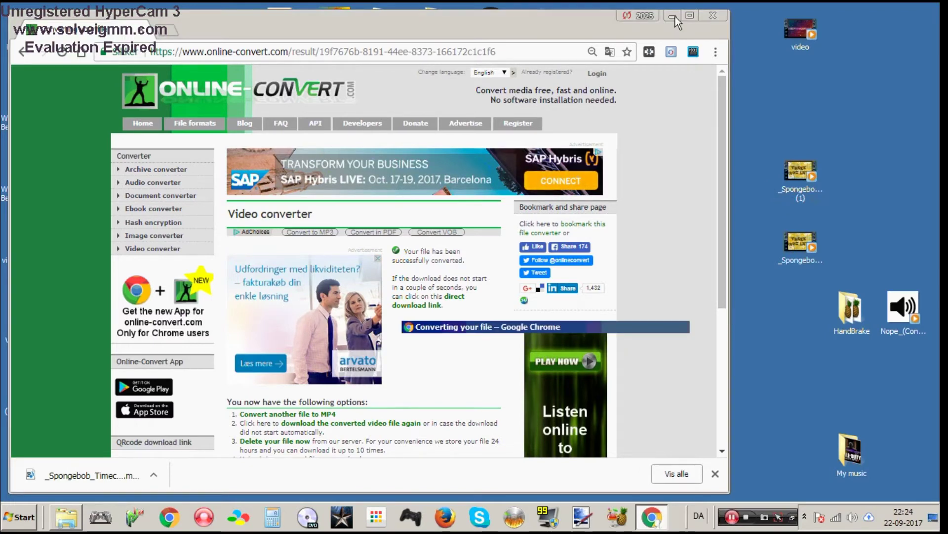
# - Open SHAREfactory > VIDEOS on the PS4 USB drive and clear the file selection
pyautogui.click(674, 17)
pyautogui.click(65, 517)
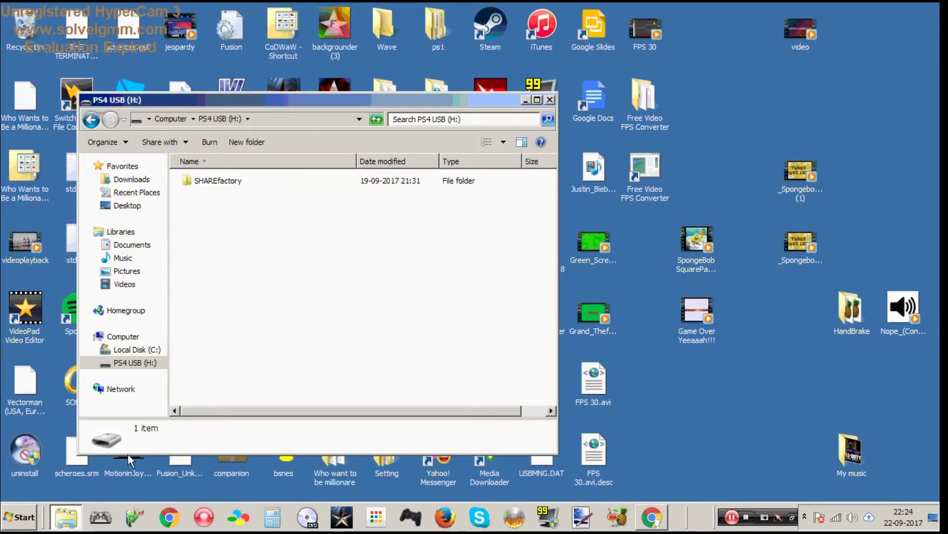
pyautogui.click(218, 180)
pyautogui.doubleClick(217, 180)
pyautogui.doubleClick(218, 179)
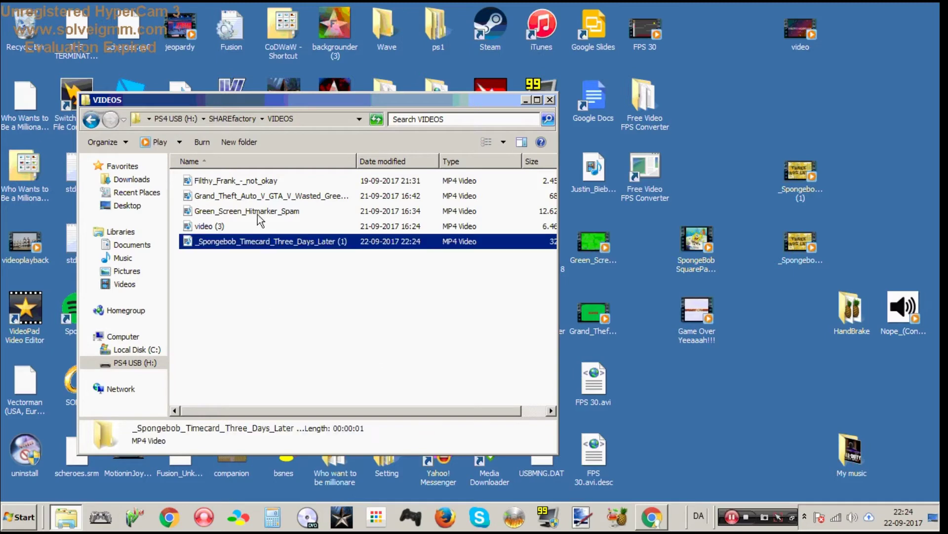
pyautogui.click(297, 317)
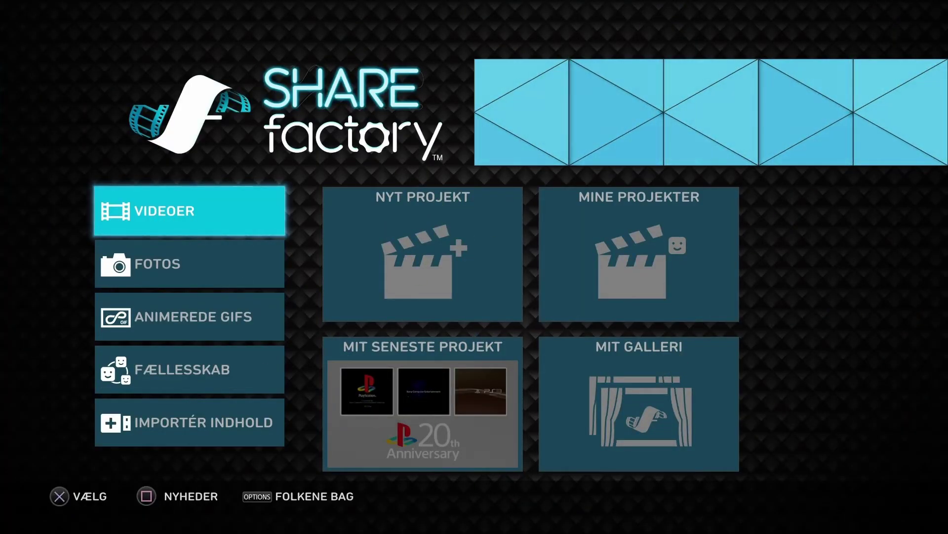
# - Open the Importér videoer screen and load the clips stored on USB
pyautogui.press('Down')
pyautogui.press('Down')
pyautogui.press('Down')
pyautogui.press('Down')
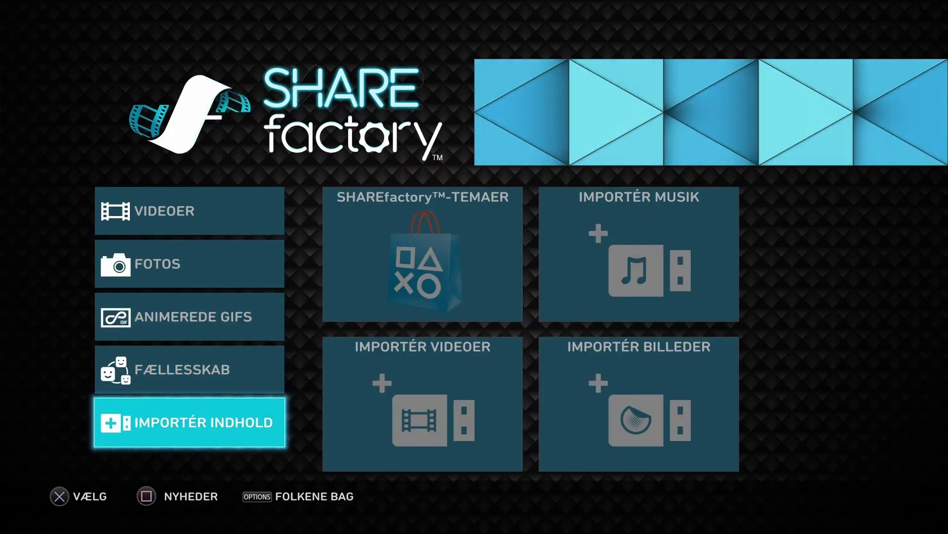
pyautogui.press('Right')
pyautogui.press('Down')
pyautogui.press('Return')
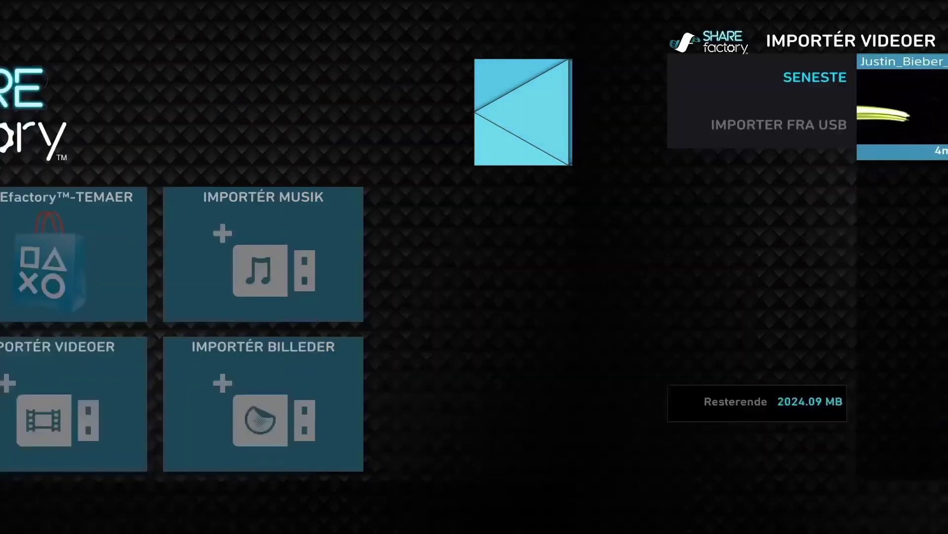
pyautogui.press('Right')
pyautogui.press('Right')
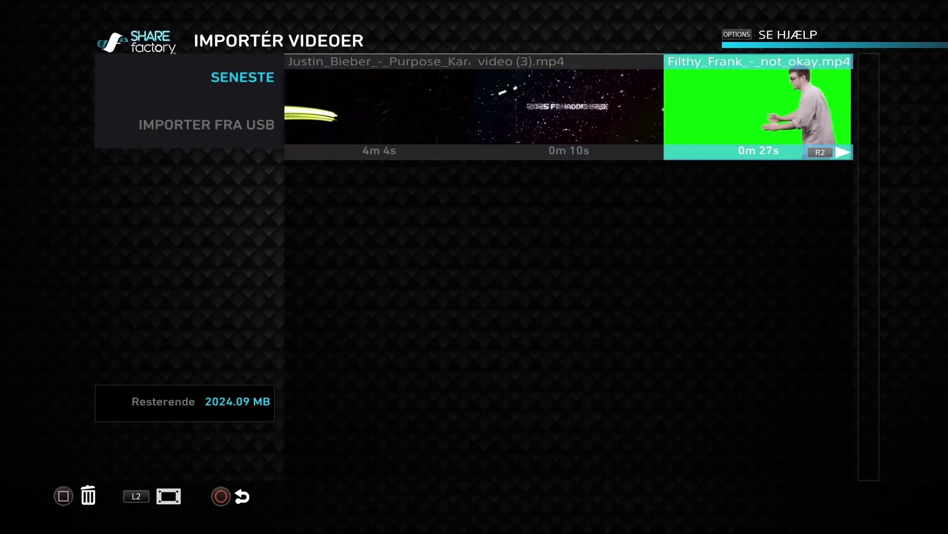
pyautogui.press('Left')
pyautogui.press('Down')
pyautogui.press('Return')
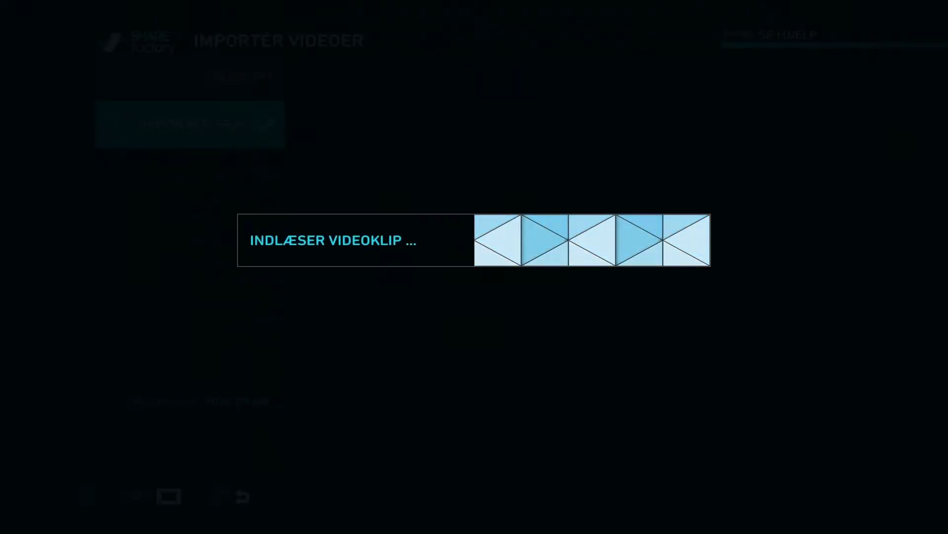
# - Browse the USB clips and preview the Spongebob timecard clip
pyautogui.press('Right')
pyautogui.press('Right')
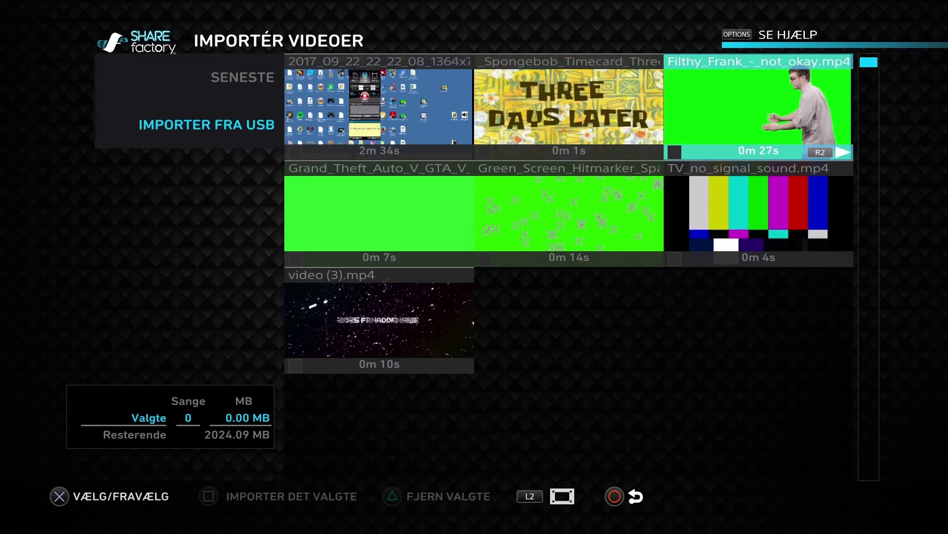
pyautogui.press('Left')
pyautogui.press('Down')
pyautogui.press('Left')
pyautogui.press('Up')
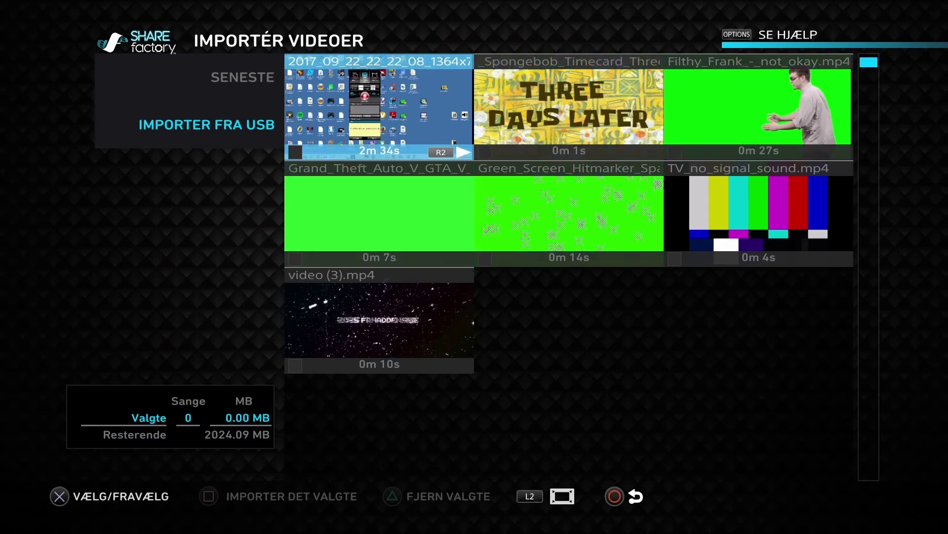
pyautogui.press('Right')
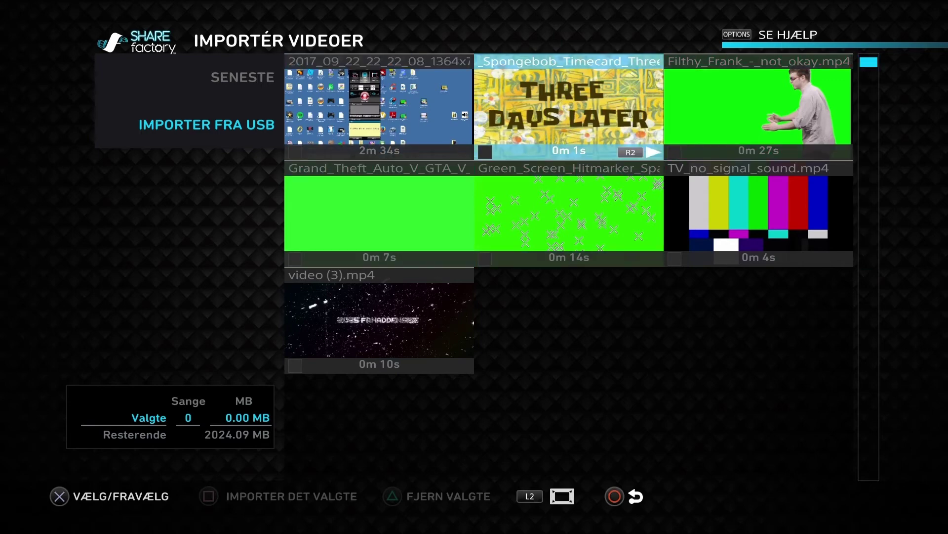
pyautogui.press('R2')
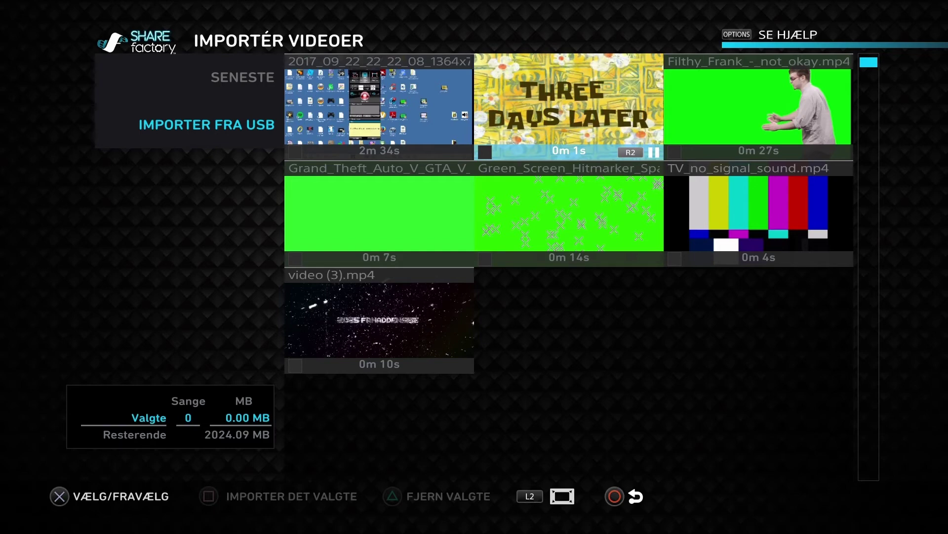
pyautogui.press('Down')
pyautogui.press('Right')
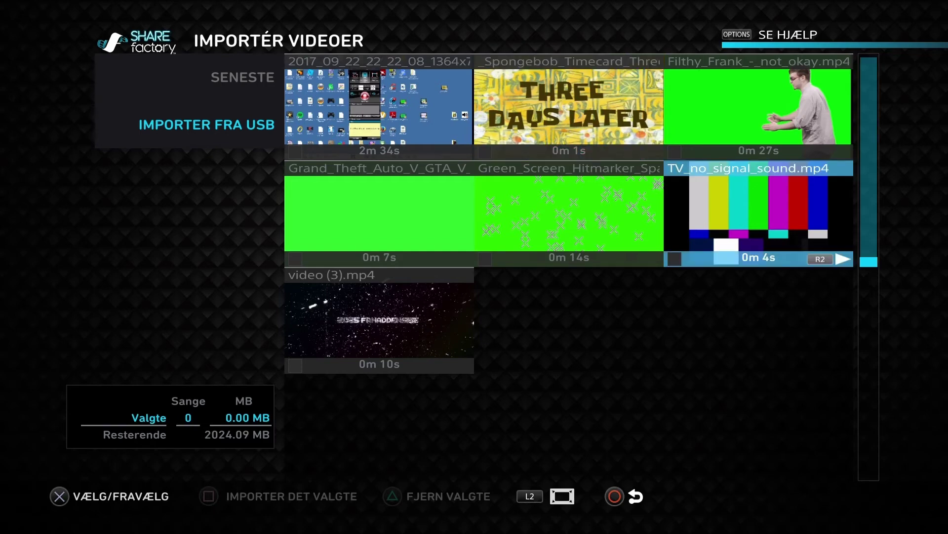
# - Mark the desktop recording, Spongebob and TV_no_signal clips, and start a new project
pyautogui.press('Up')
pyautogui.press('Left')
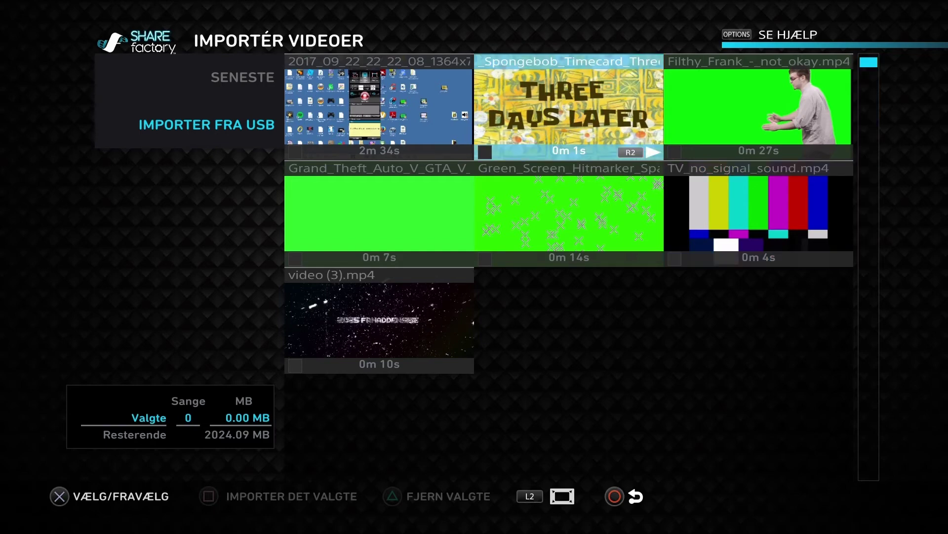
pyautogui.press('x')
pyautogui.press('Left')
pyautogui.press('x')
pyautogui.press('Down')
pyautogui.press('Right')
pyautogui.press('Right')
pyautogui.press('x')
pyautogui.press('Left')
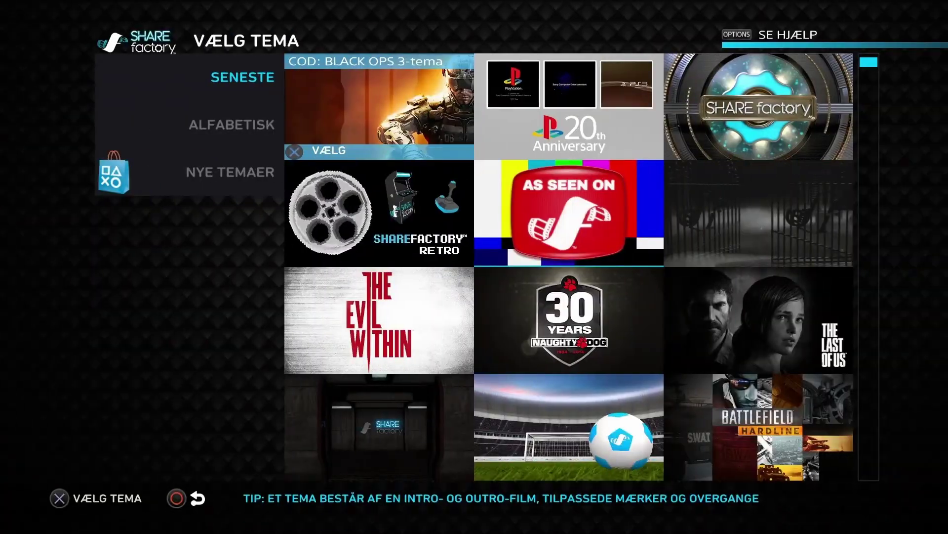
pyautogui.press('Return')
# - Choose the COD: Black Ops 3 theme for the new project
pyautogui.press('Down')
pyautogui.press('Down')
pyautogui.press('Up')
pyautogui.press('Up')
pyautogui.press('Right')
pyautogui.press('Right')
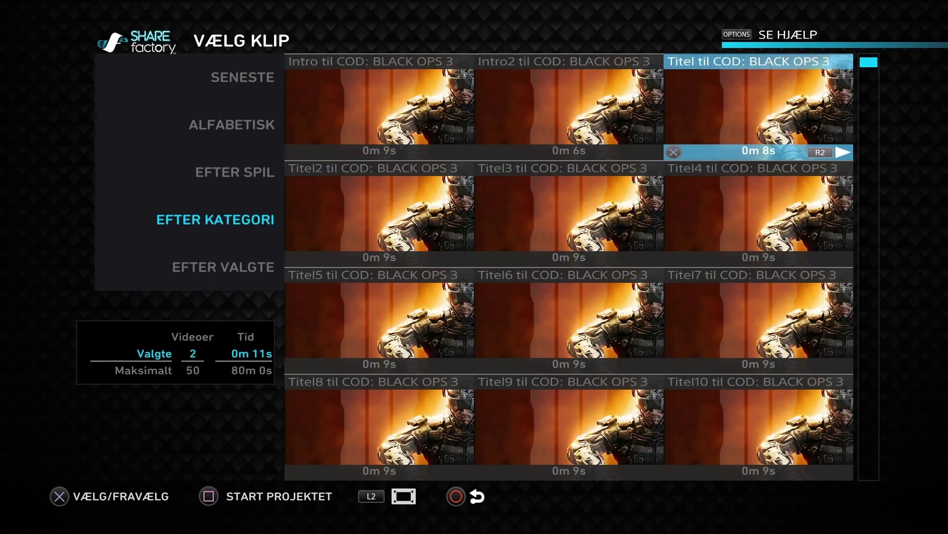
# - Drop the theme clips and select the no-signal and desktop recording clips
pyautogui.press('Down')
pyautogui.press('Down')
pyautogui.press('Down')
pyautogui.press('Down')
pyautogui.press('Up')
pyautogui.press('Up')
pyautogui.press('Right')
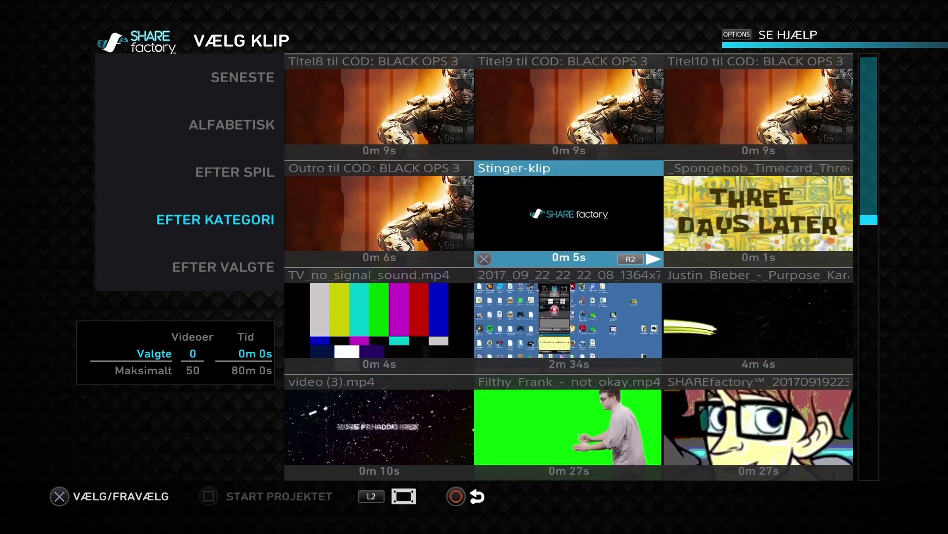
pyautogui.press('Down')
pyautogui.press('Right')
pyautogui.press('Left')
pyautogui.press('Return')
pyautogui.press('Left')
pyautogui.press('Return')
pyautogui.press('Down')
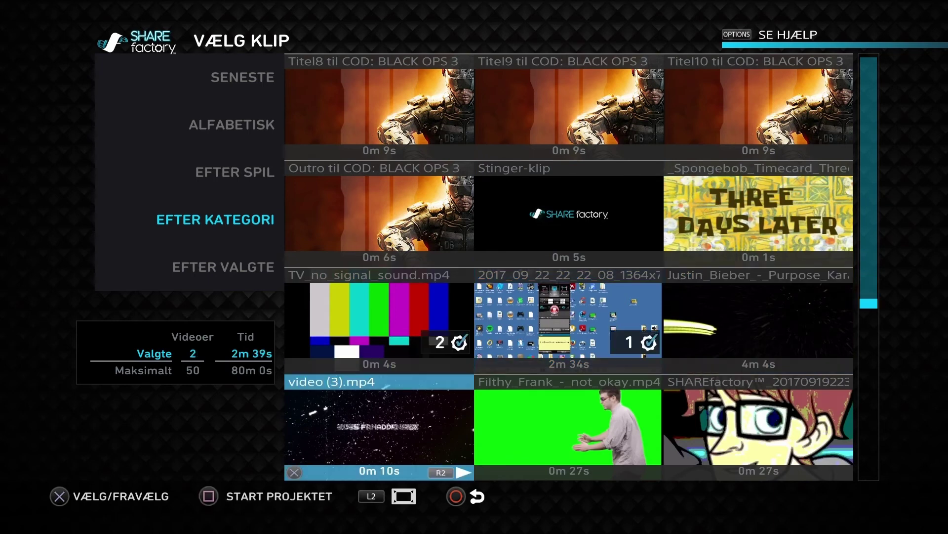
pyautogui.press('Down')
# - Reselect with TV_no_signal first, then the 2017 desktop recording, and start the project
pyautogui.press('Up')
pyautogui.press('Up')
pyautogui.press('Right')
pyautogui.press('Return')
pyautogui.press('Left')
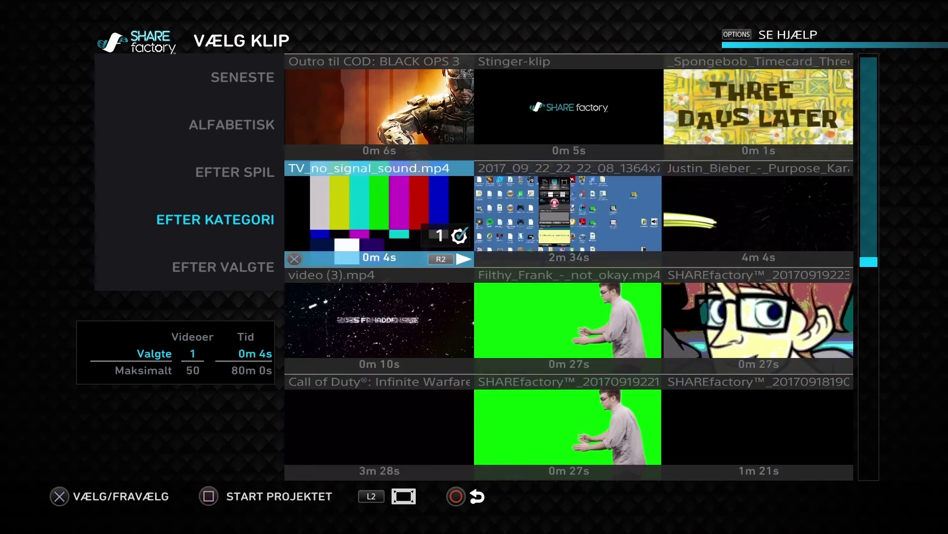
pyautogui.press('Right')
pyautogui.press('Return')
pyautogui.press('Return')
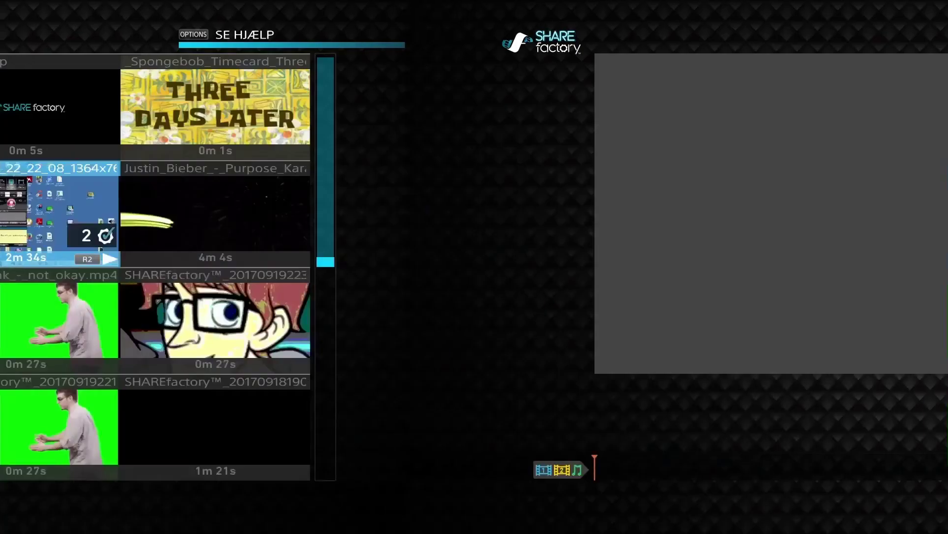
pyautogui.press('Right')
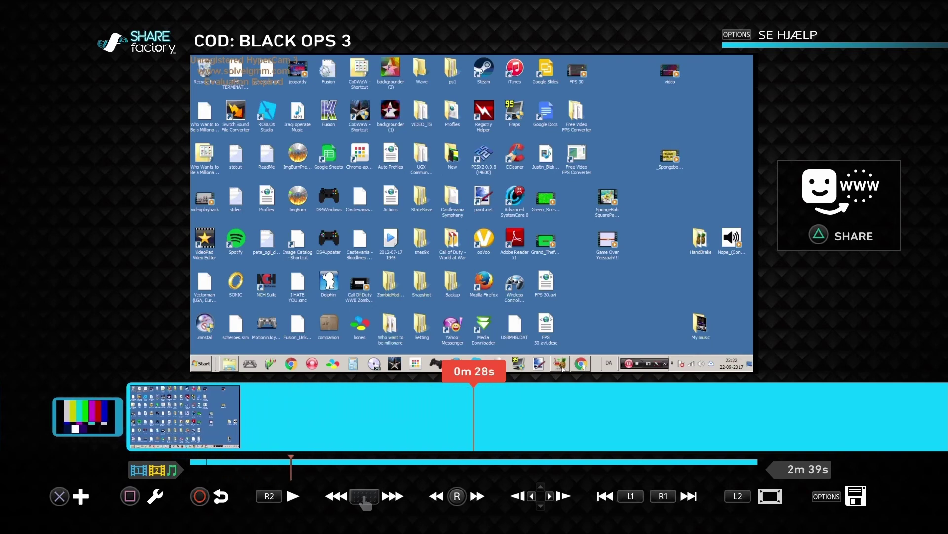
# - Skip through the desktop recording to the project's 2m 39s end
pyautogui.press('Right')
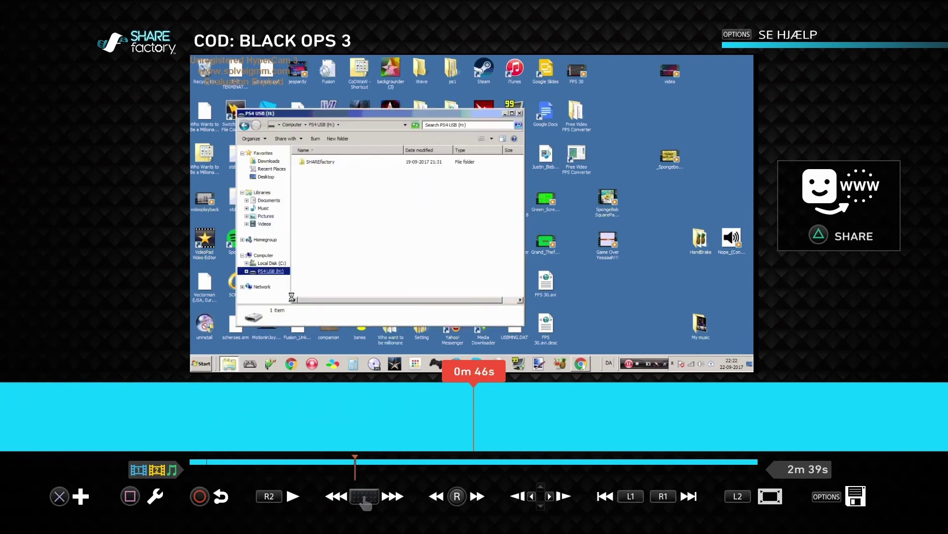
pyautogui.press('Right')
pyautogui.press('Right')
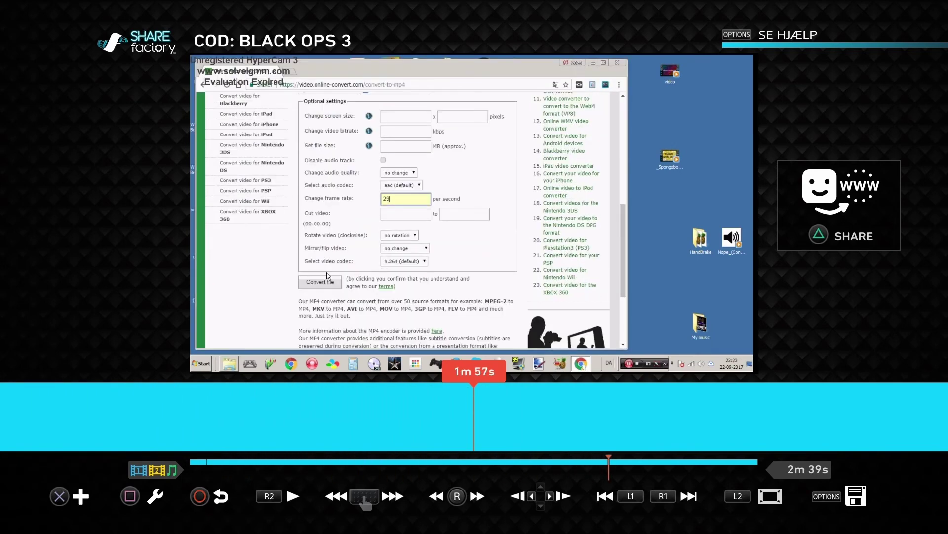
pyautogui.press('Return')
pyautogui.press('Return')
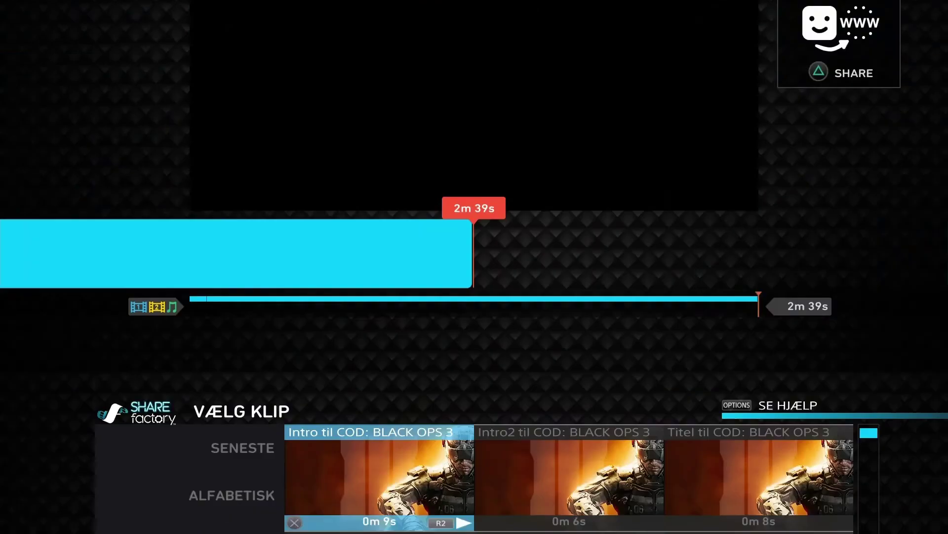
# - Browse the clip library to Filthy Frank, then back out to the add-content options
pyautogui.press('Down')
pyautogui.press('Down')
pyautogui.press('Right')
pyautogui.press('Down')
pyautogui.press('Down')
pyautogui.press('Down')
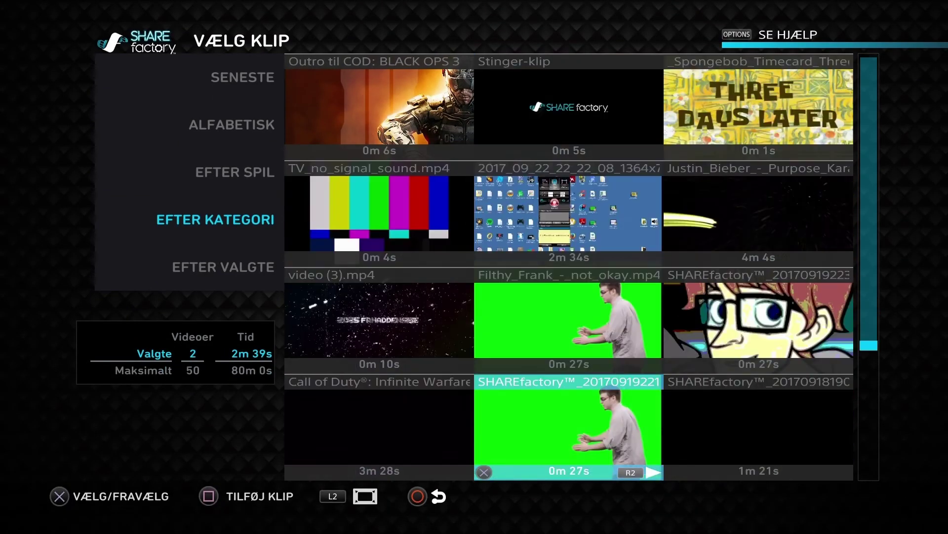
pyautogui.press('Up')
pyautogui.press('Up')
pyautogui.press('Escape')
# - Close the add options, rewind, and add a second track (Tilføj spor 2)
pyautogui.press('Return')
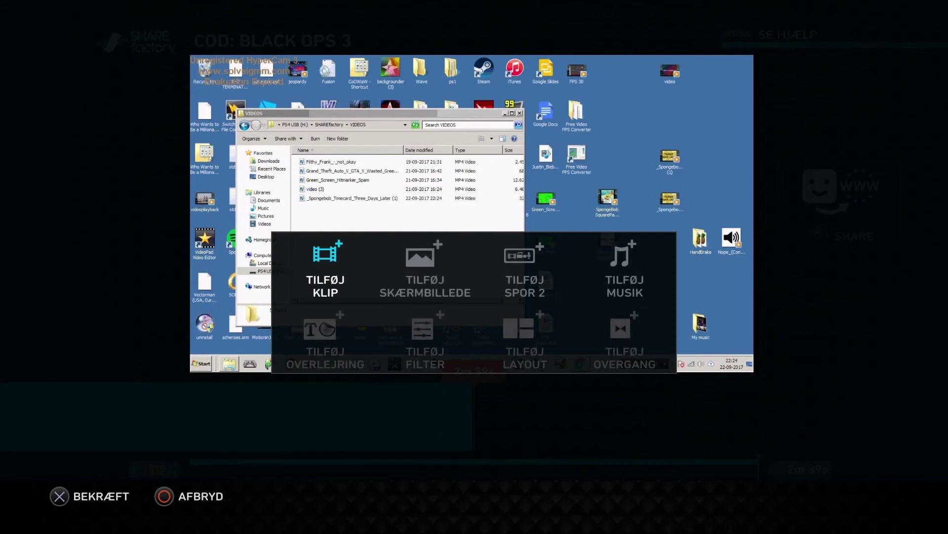
pyautogui.press('Escape')
pyautogui.press('Return')
pyautogui.press('Escape')
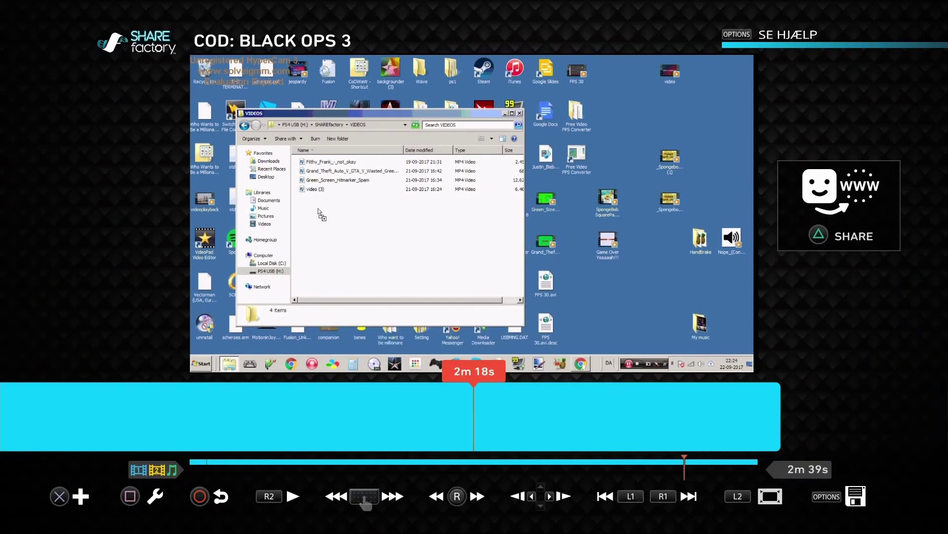
pyautogui.press('Return')
pyautogui.press('Right')
pyautogui.press('Return')
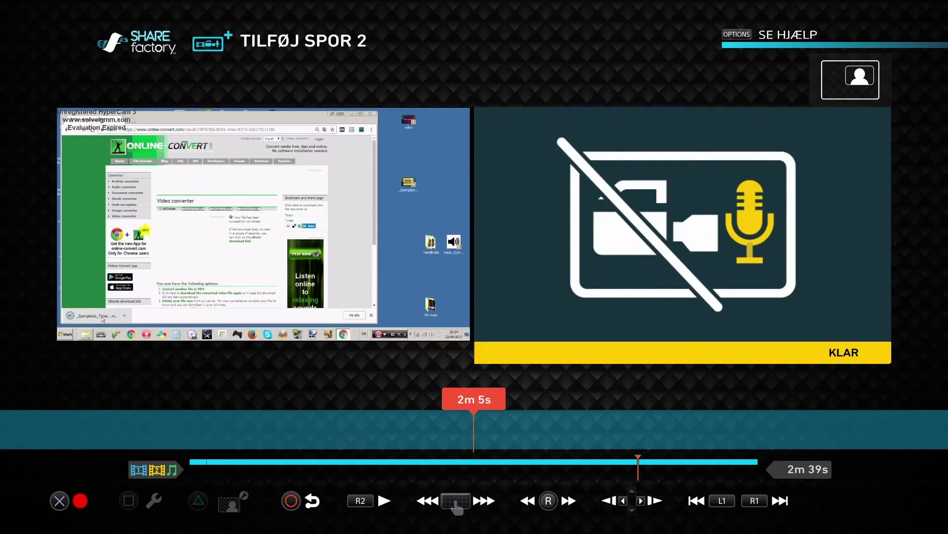
# - Put Filthy_Frank_-_not_okay.mp4 from the clip library onto track 2
pyautogui.press('Return')
pyautogui.press('Escape')
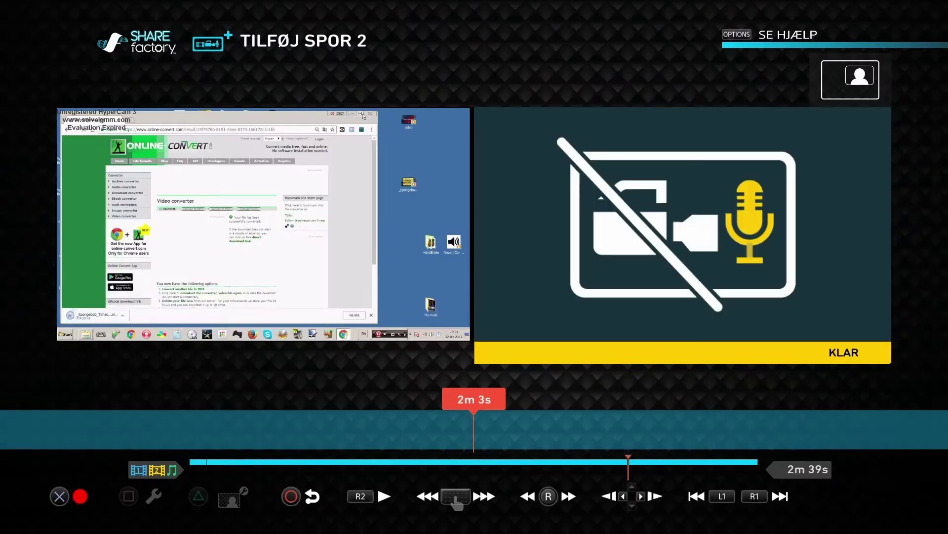
pyautogui.press('Return')
pyautogui.press('Right')
pyautogui.press('Return')
pyautogui.press('Right')
pyautogui.press('Down')
pyautogui.press('Down')
pyautogui.press('Down')
pyautogui.press('Down')
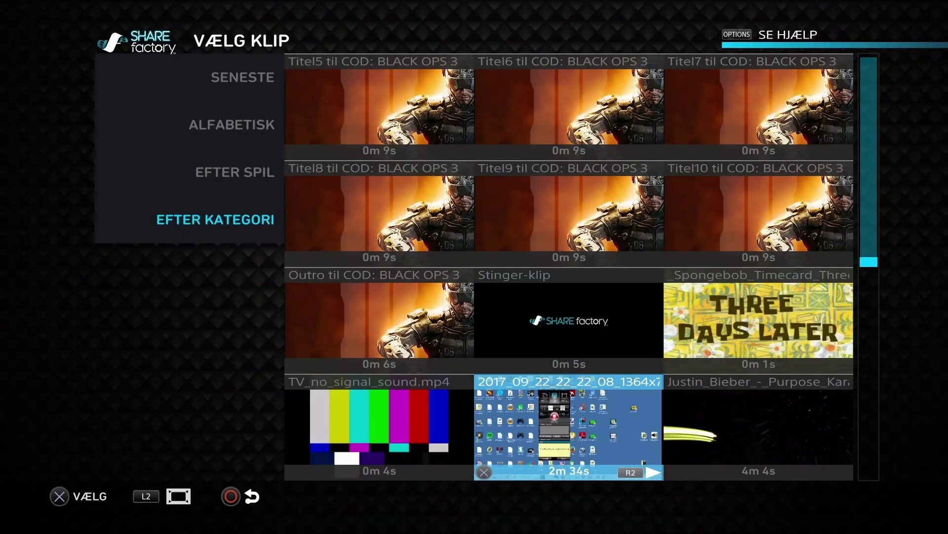
pyautogui.press('Down')
pyautogui.press('Down')
pyautogui.press('Down')
pyautogui.press('Down')
pyautogui.press('Return')
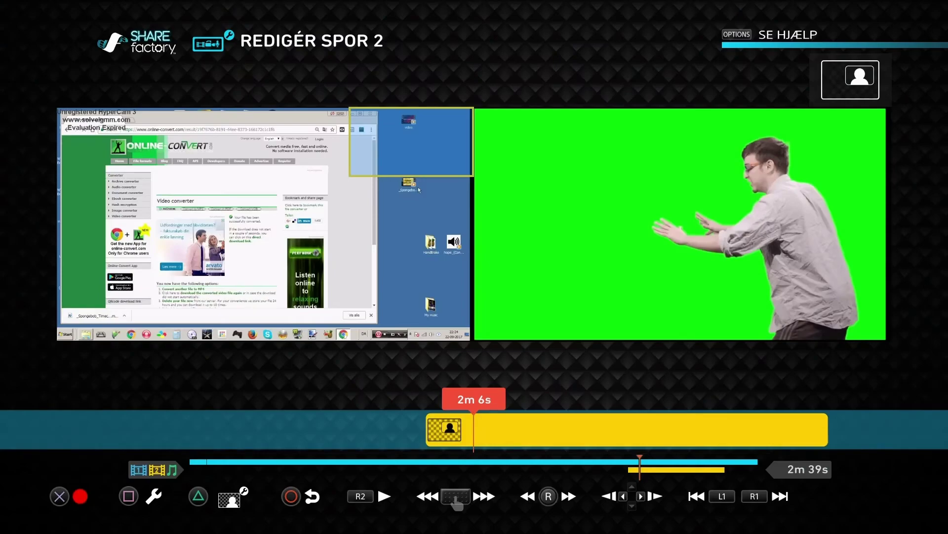
# - Switch the Filthy Frank clip's blending mode to Green Screen
pyautogui.press('Return')
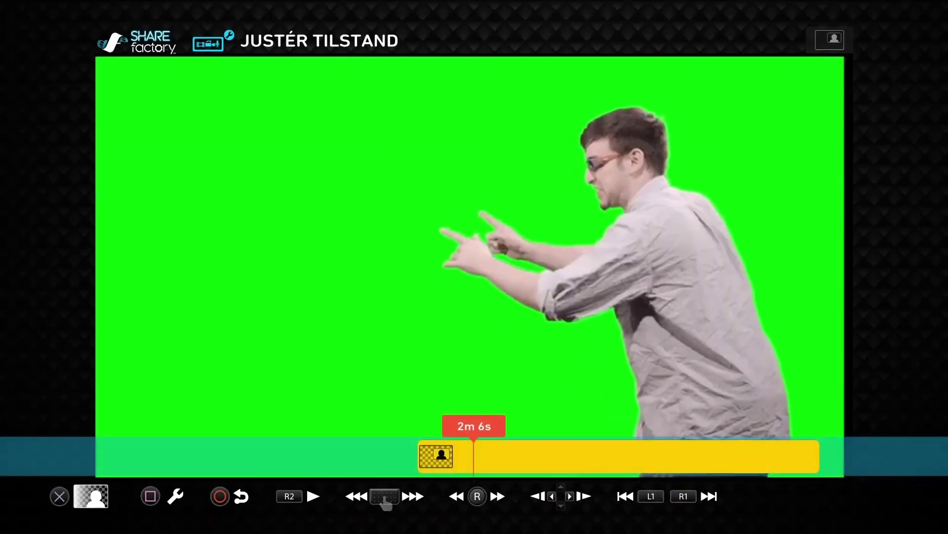
pyautogui.press('Return')
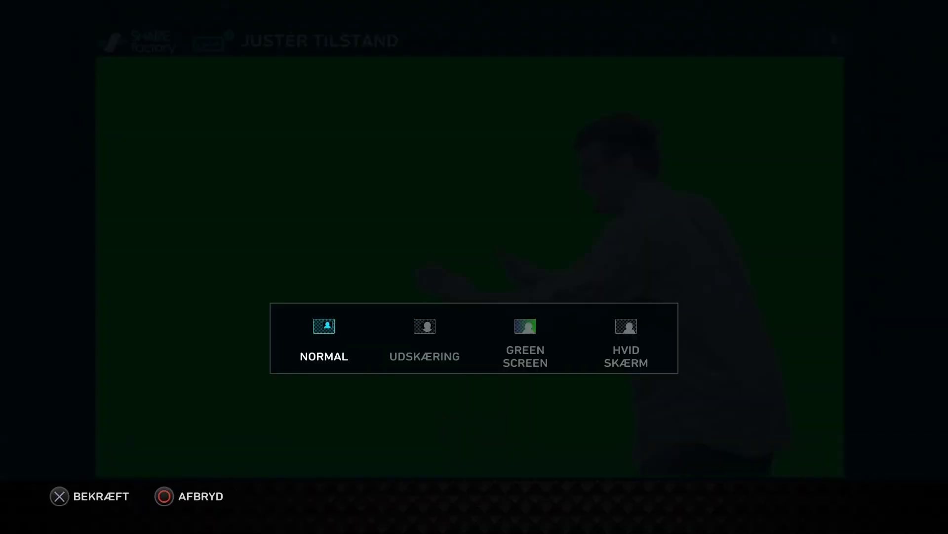
pyautogui.press('Right')
pyautogui.press('Right')
pyautogui.press('Return')
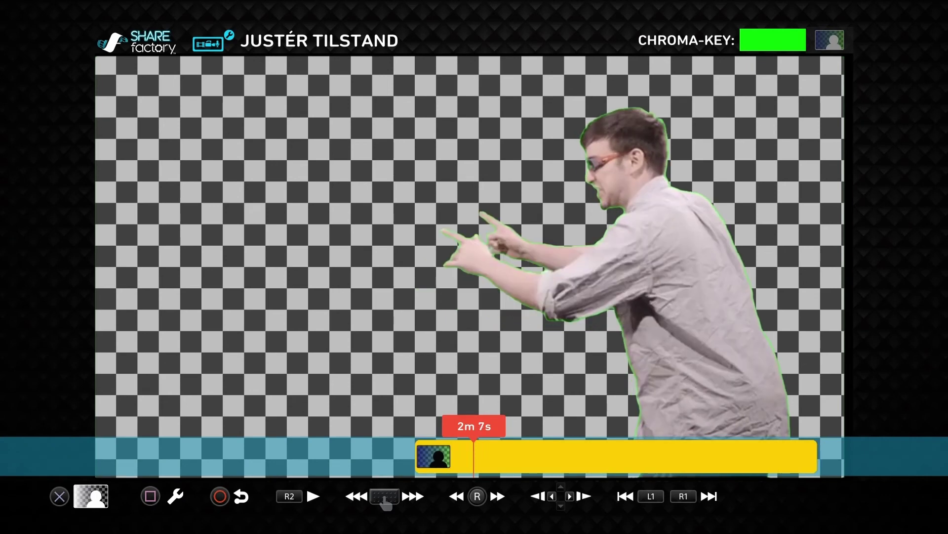
# - Set the chroma key tolerance to 1.00 and edge softness (Kantsløring) to 0.50
pyautogui.press('Return')
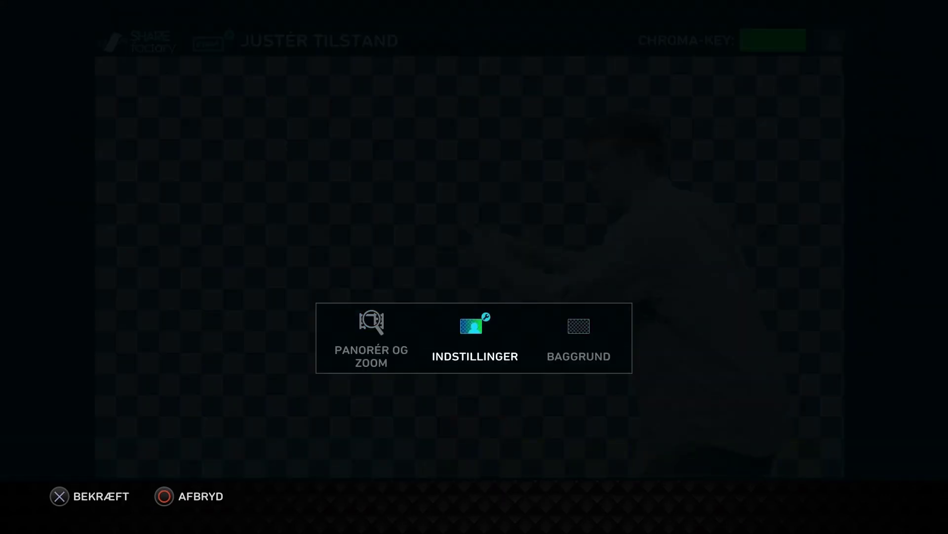
pyautogui.press('Return')
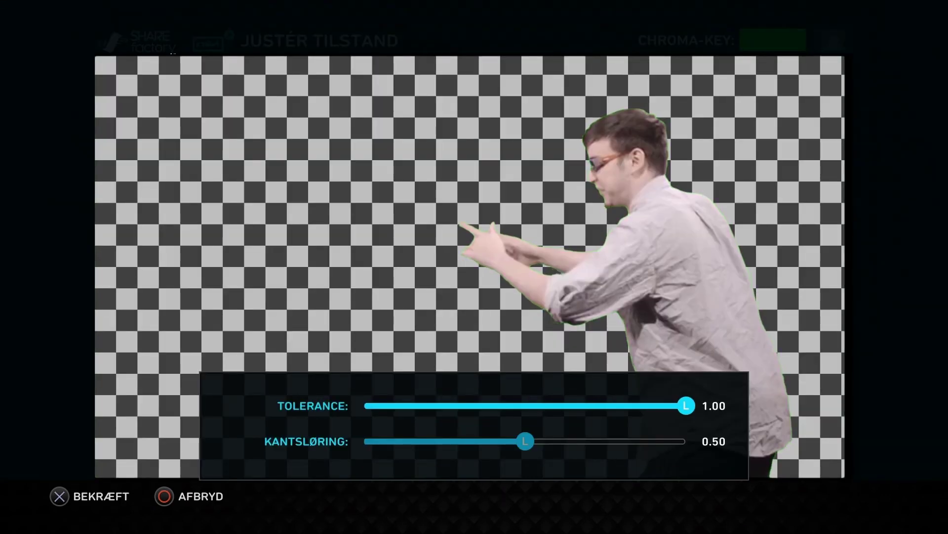
pyautogui.press('Return')
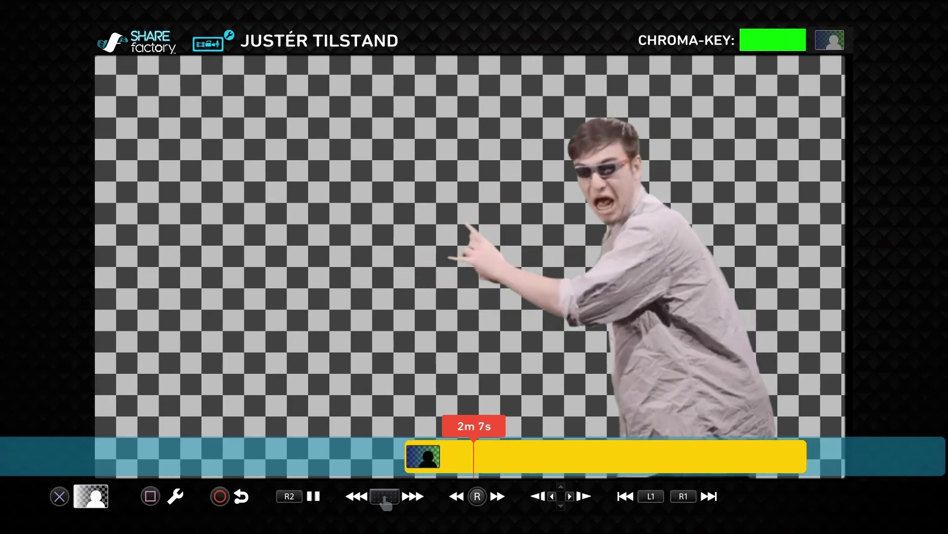
pyautogui.press('Escape')
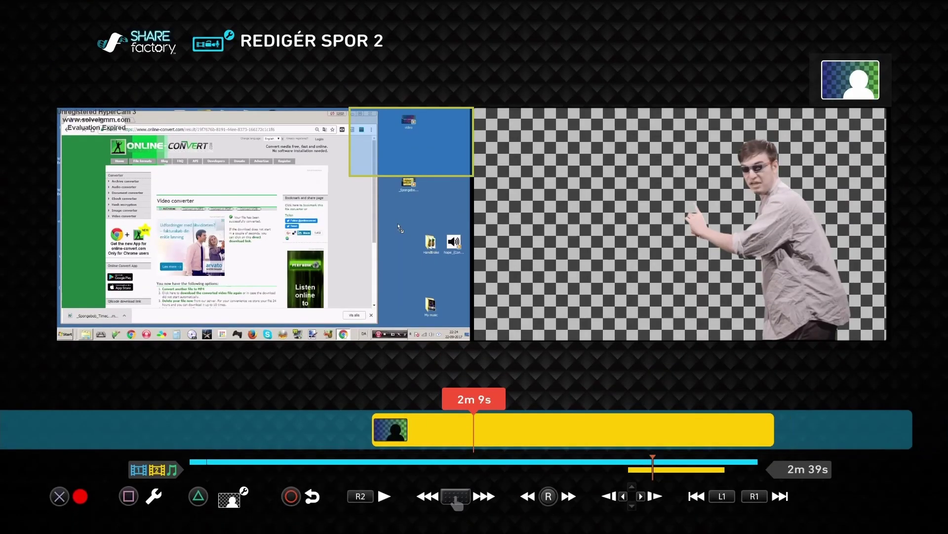
# - Give the track 2 Frank overlay the full-frame BIB layout, preview it full screen, then exit
pyautogui.press('Return')
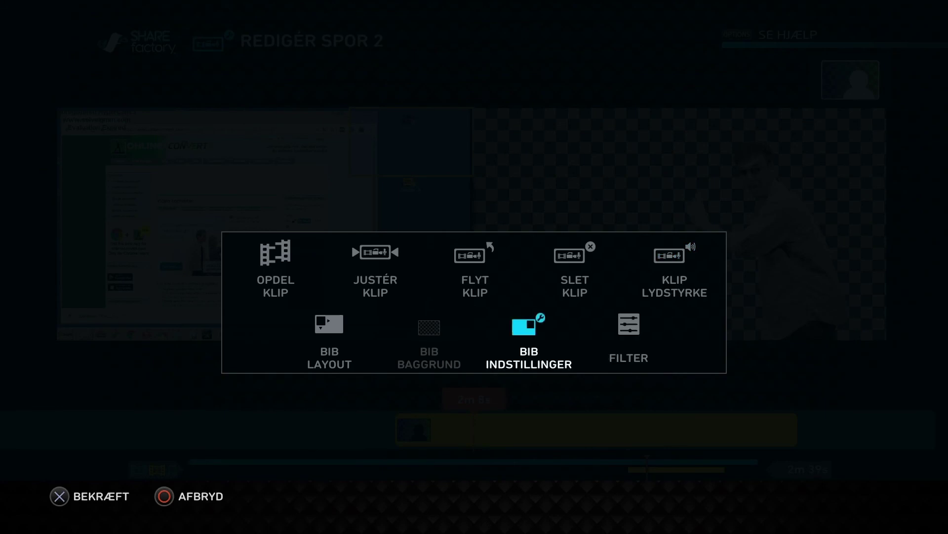
pyautogui.press('Return')
pyautogui.press('Return')
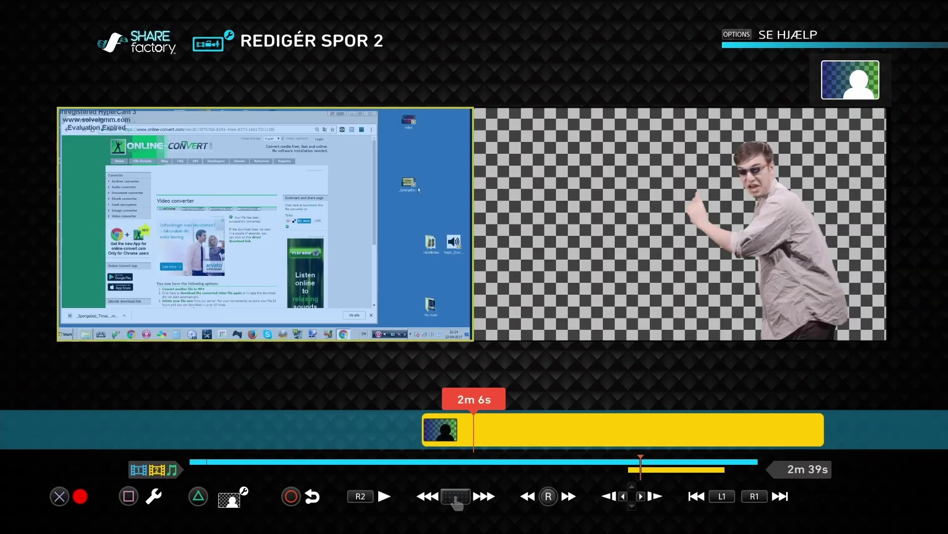
pyautogui.press('Return')
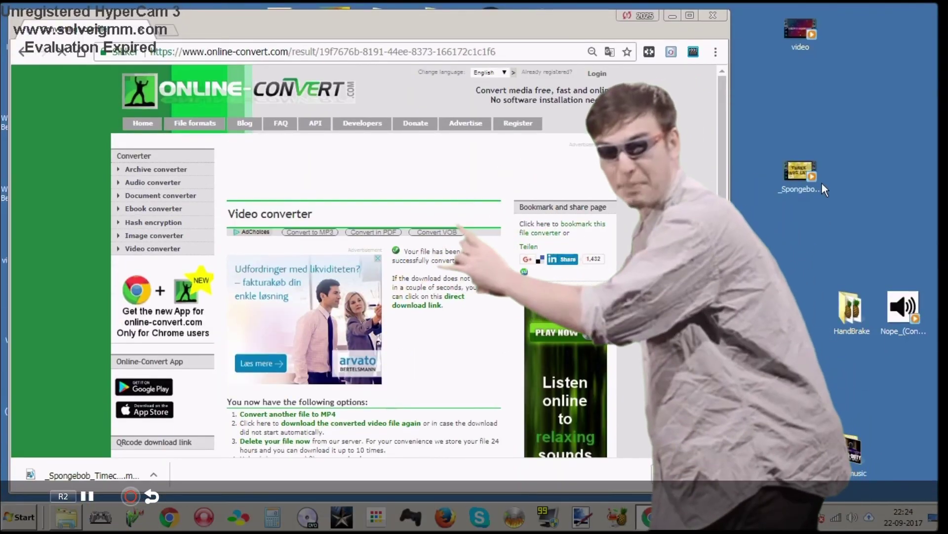
pyautogui.press('Escape')
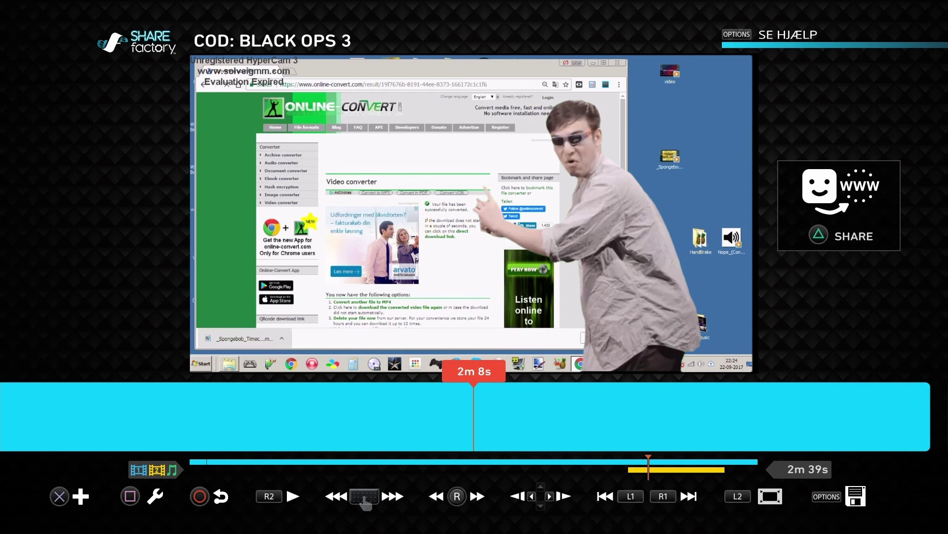
pyautogui.press('Left')
pyautogui.press('Left')
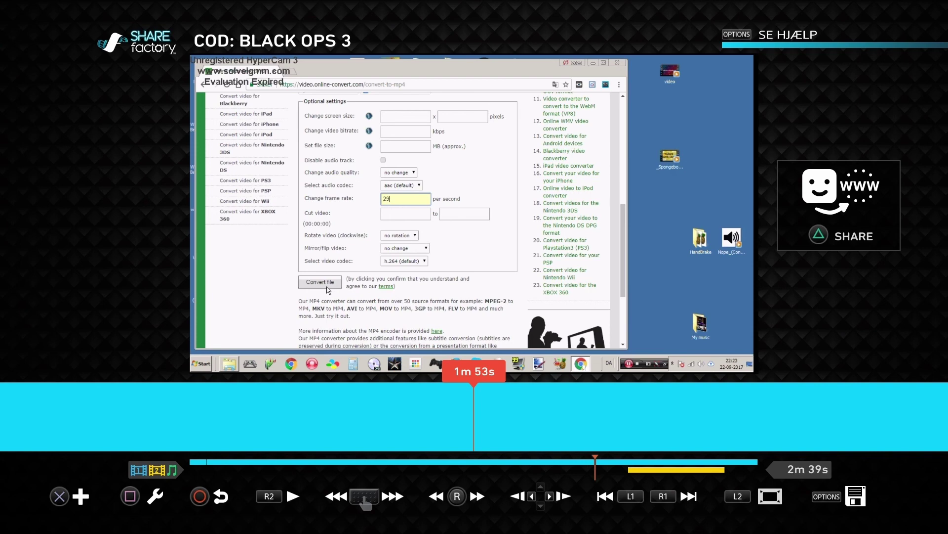
pyautogui.press('Left')
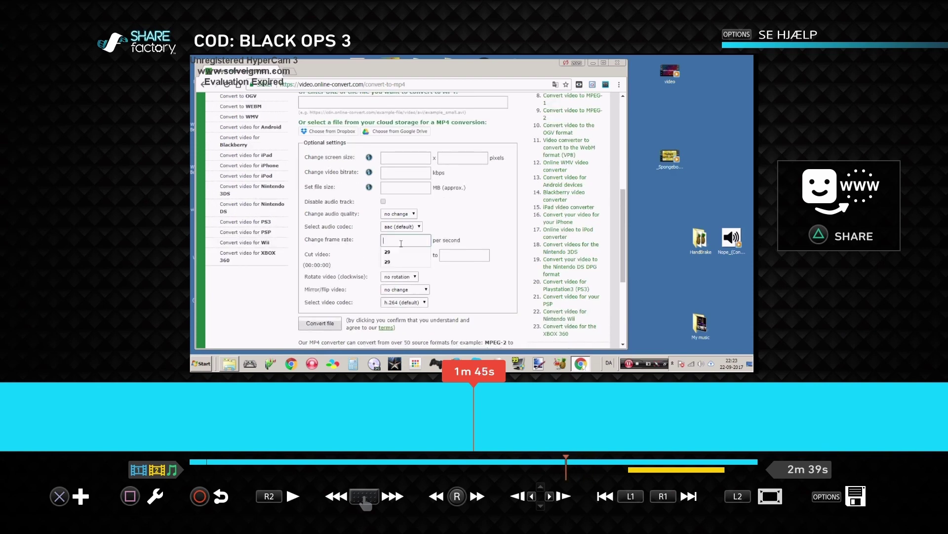